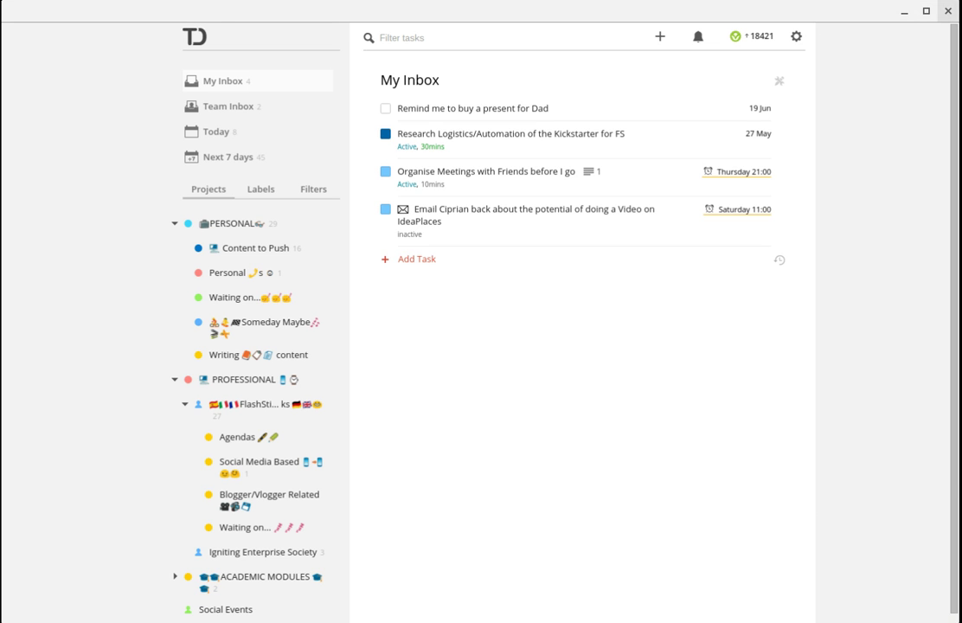
{"action": "double_click", "coordinate": [805, 9]}
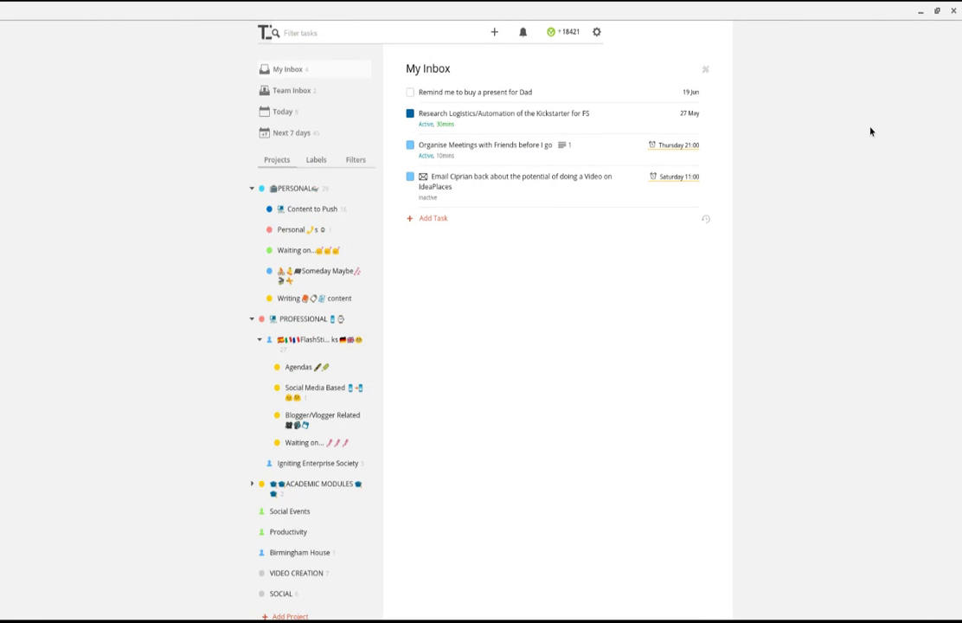
{"action": "left_click", "coordinate": [933, 13]}
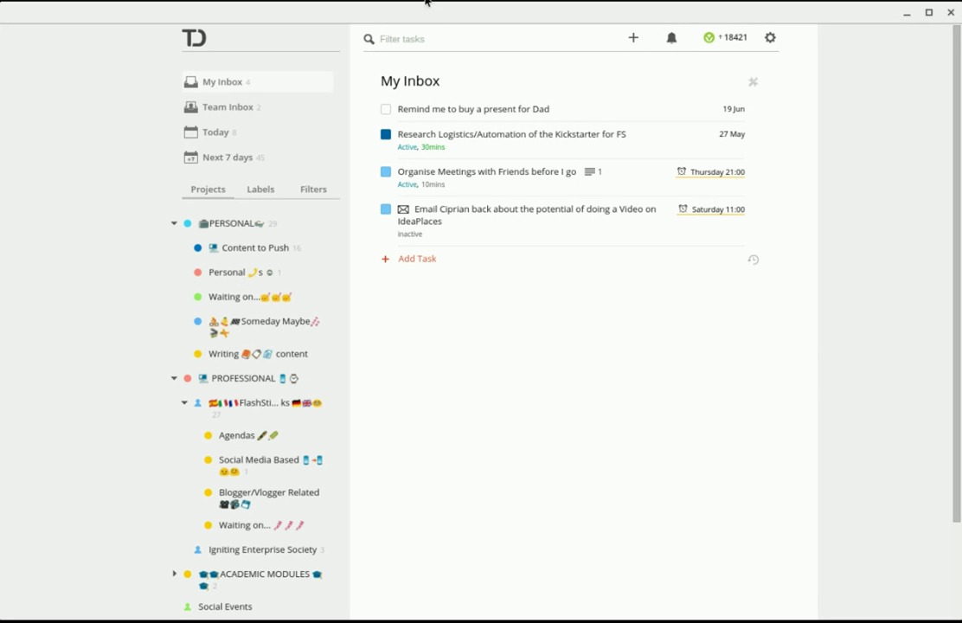
{"action": "key", "text": "q"}
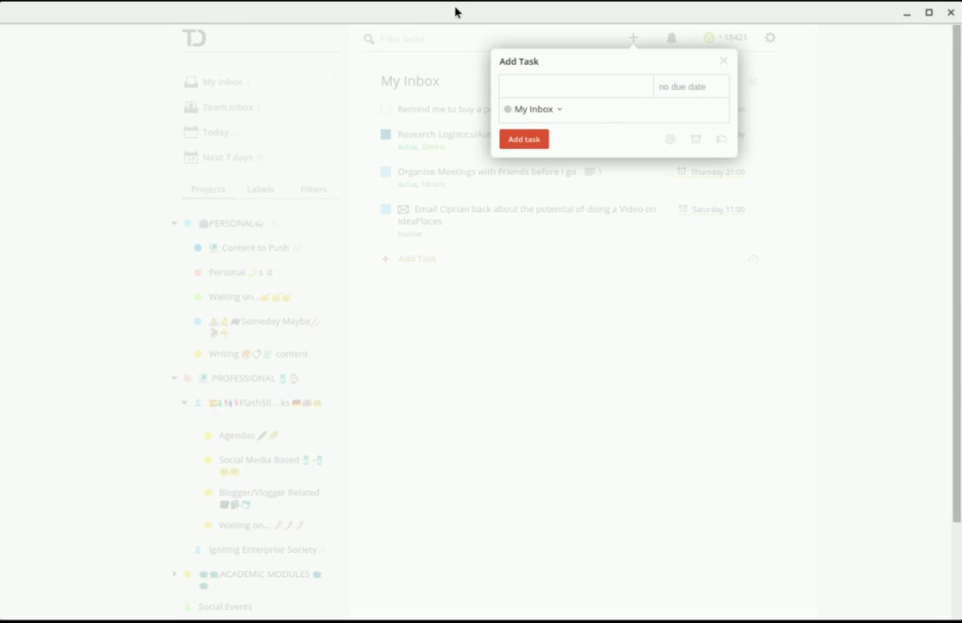
{"action": "key", "text": "Escape"}
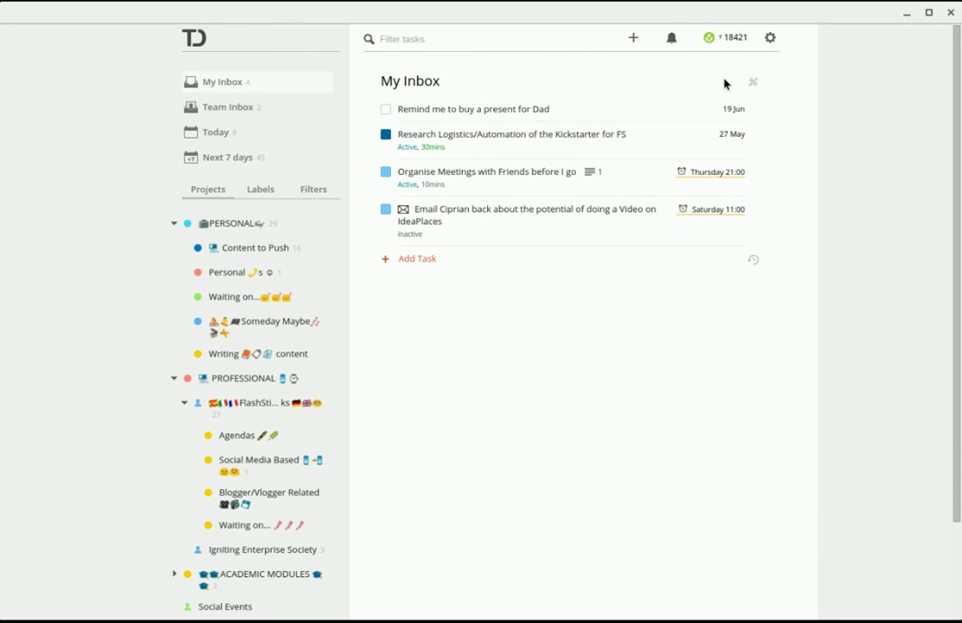
- Start a new inbox task named "Check Personal Email"
{"action": "key", "text": "q"}
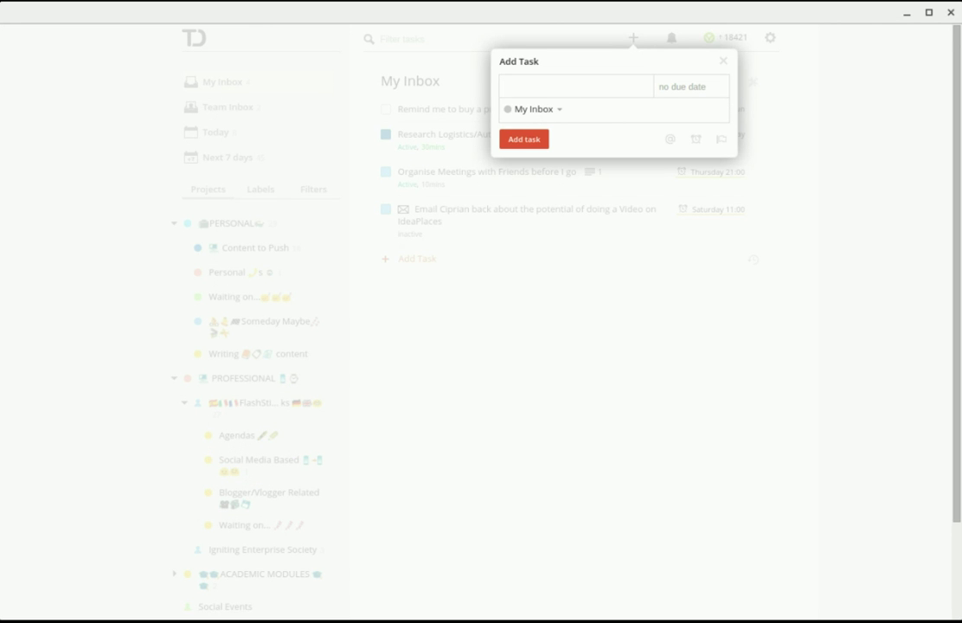
{"action": "type", "text": "Email Personal Ema"}
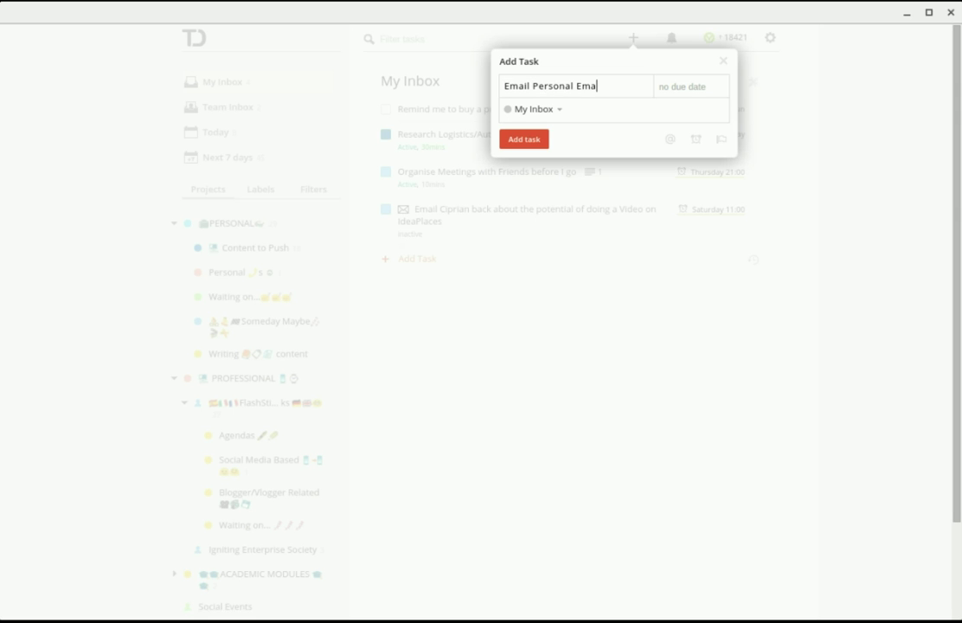
{"action": "key", "text": "ctrl+a"}
{"action": "type", "text": "Check Per"}
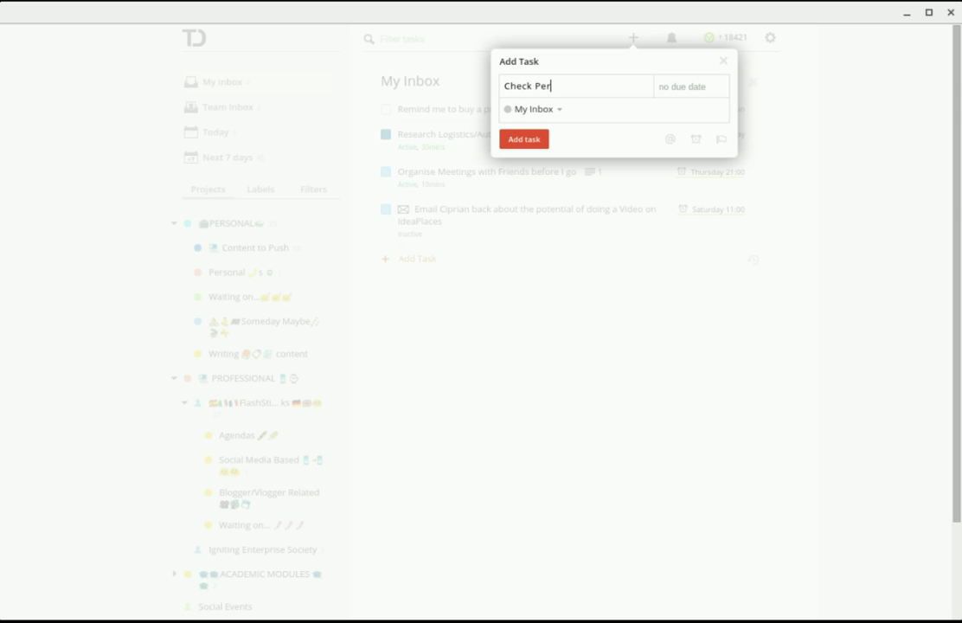
{"action": "type", "text": "sonal Mea"}
{"action": "key", "text": "BackSpace"}
{"action": "key", "text": "BackSpace"}
{"action": "key", "text": "BackSpace"}
{"action": "type", "text": "Email"}
- Set the new task's due date to "every day" and add it to the inbox
{"action": "key", "text": "Tab"}
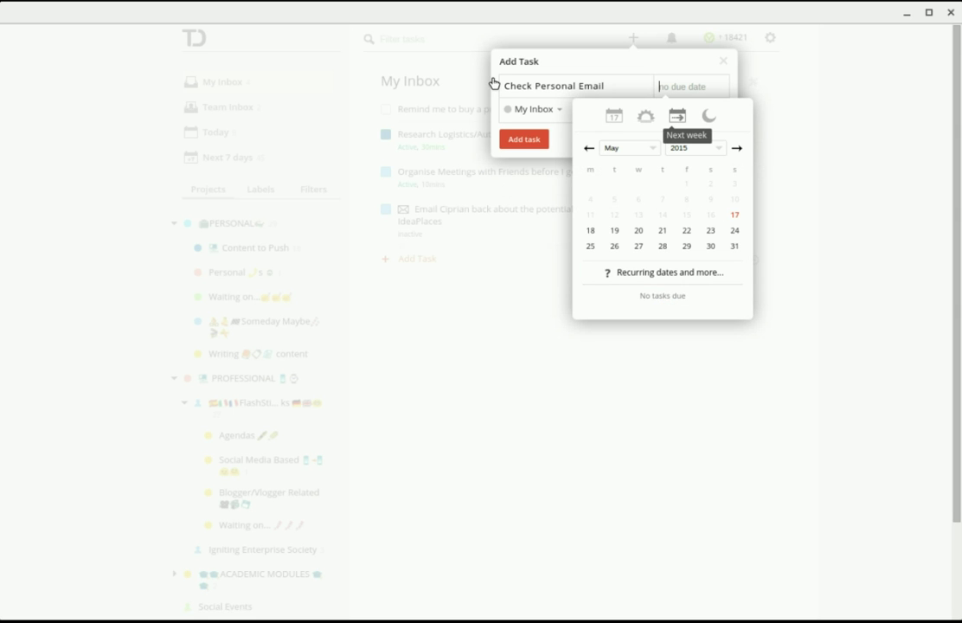
{"action": "type", "text": "every day"}
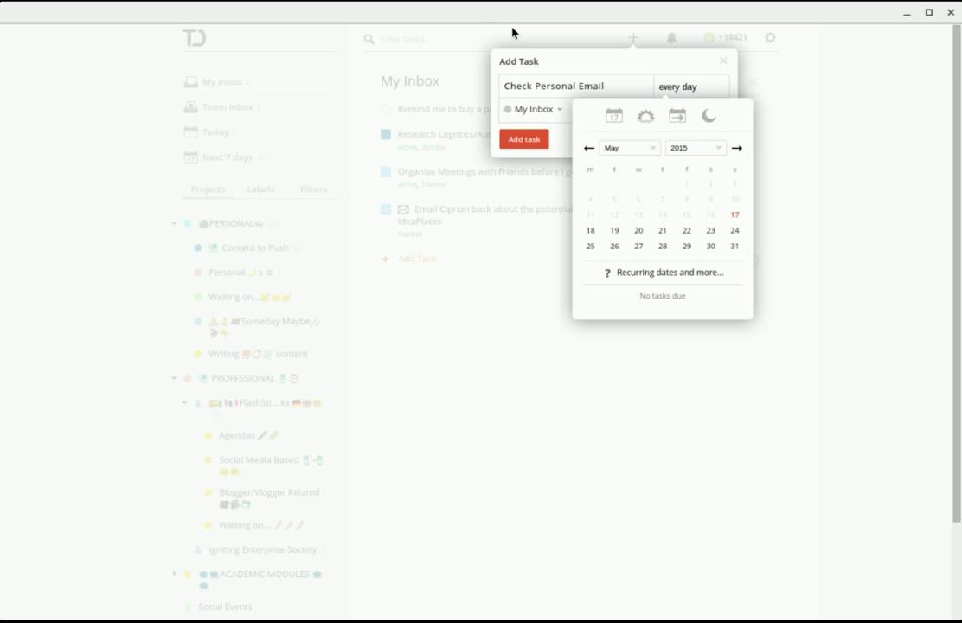
{"action": "key", "text": "Return"}
{"action": "scroll", "coordinate": [451, 143], "scroll_direction": "up", "scroll_amount": 1}
{"action": "scroll", "coordinate": [511, 250], "scroll_direction": "up", "scroll_amount": 1}
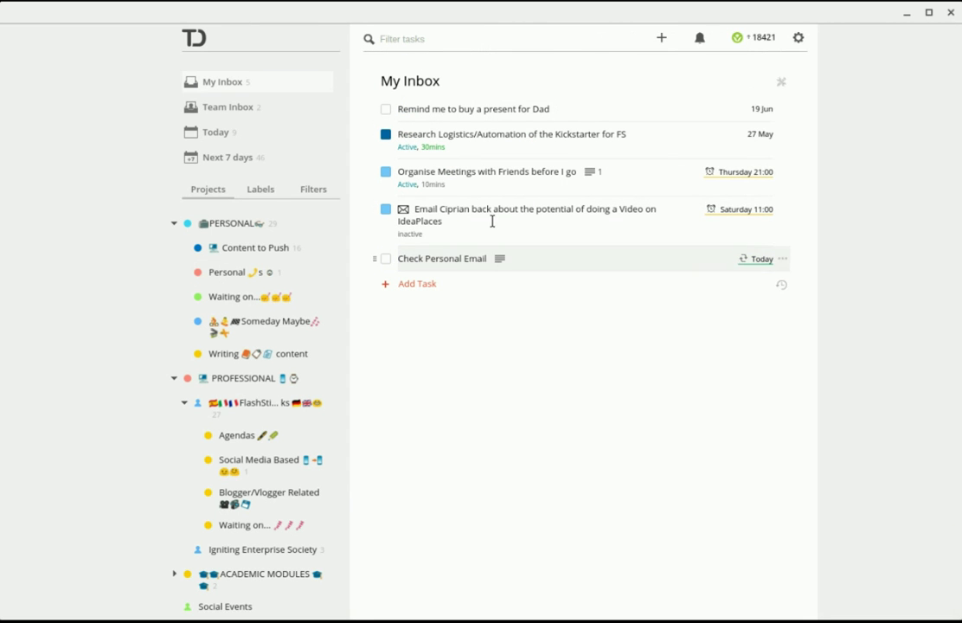
- Reschedule the Check Personal Email task to "every 3 days starting 1 May 2016" and save it
{"action": "left_click", "coordinate": [484, 258]}
{"action": "key", "text": "Tab"}
{"action": "key", "text": "BackSpace"}
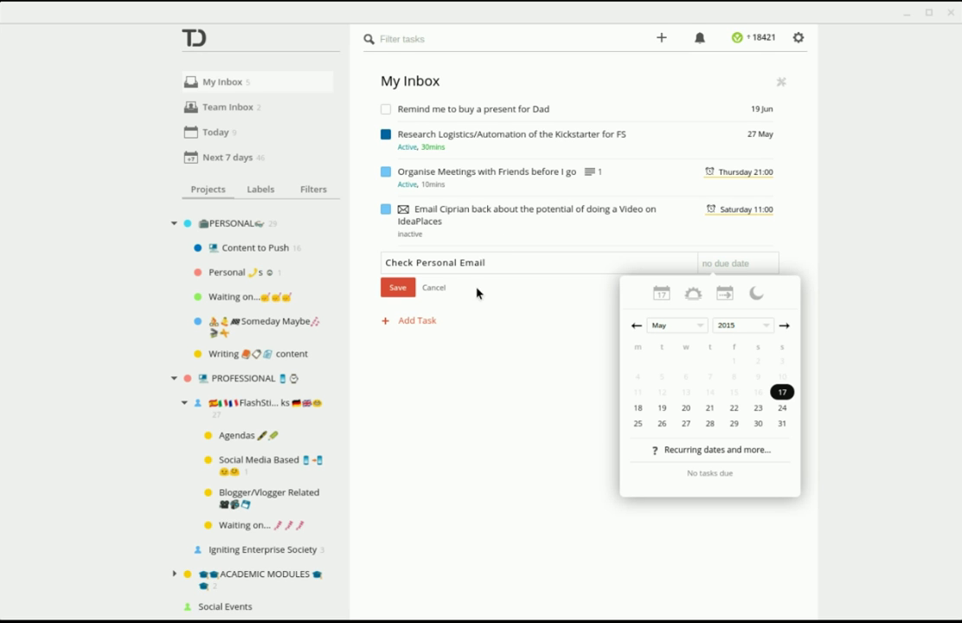
{"action": "type", "text": "every 3 days "}
{"action": "type", "text": "starting"}
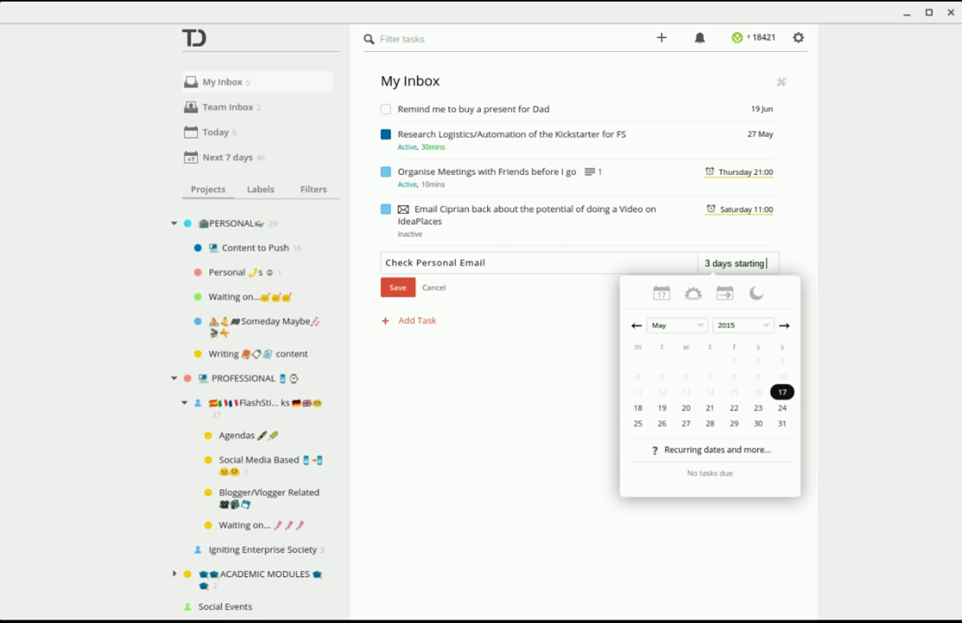
{"action": "type", "text": " 1 May 2016"}
{"action": "key", "text": "Return"}
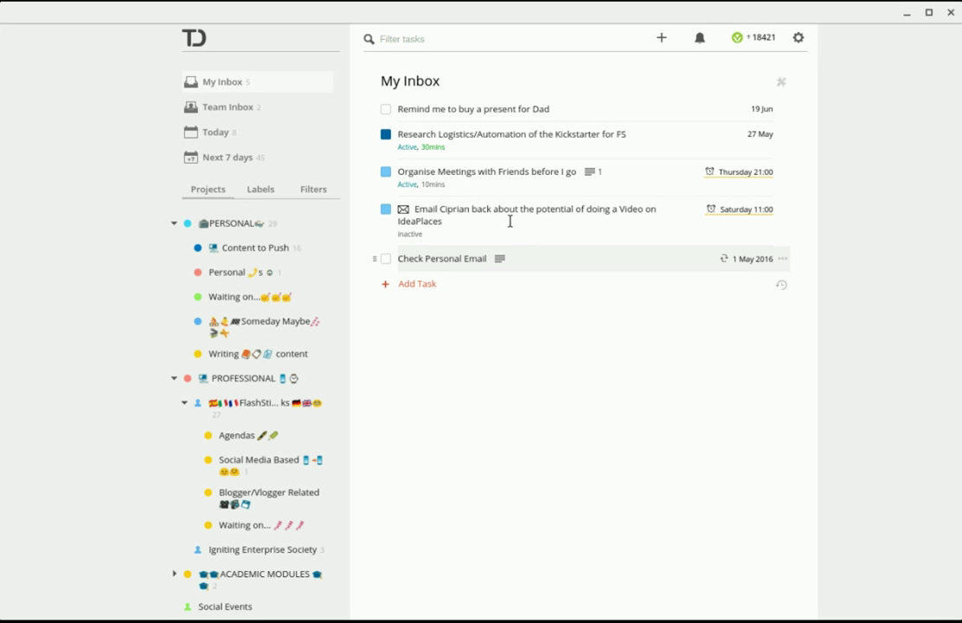
- Clear the due date of the Check Personal Email task and rename it "Pay Bill for Car Insurance"
{"action": "key", "text": "Return"}
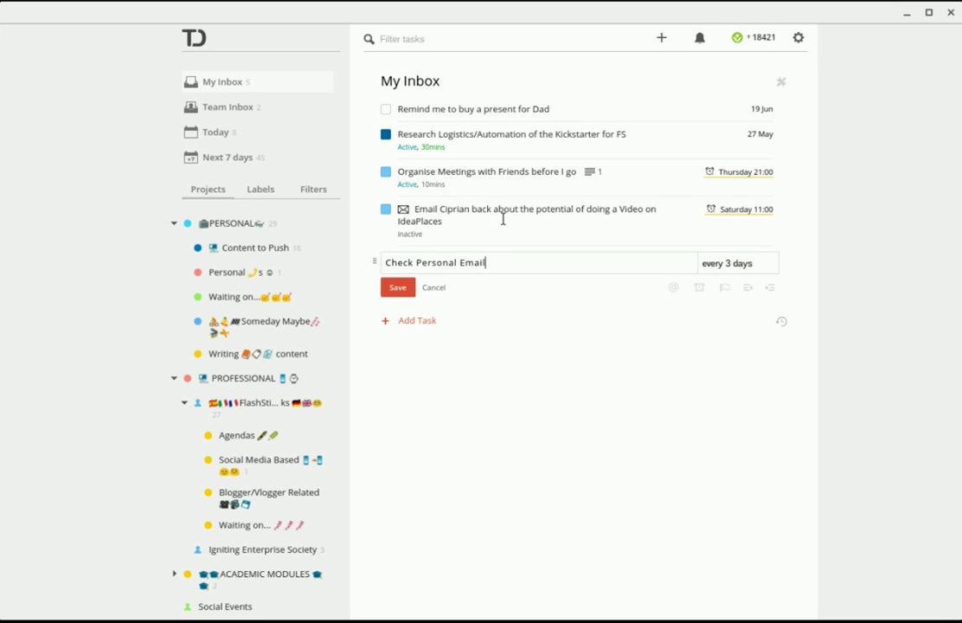
{"action": "key", "text": "Tab"}
{"action": "key", "text": "BackSpace"}
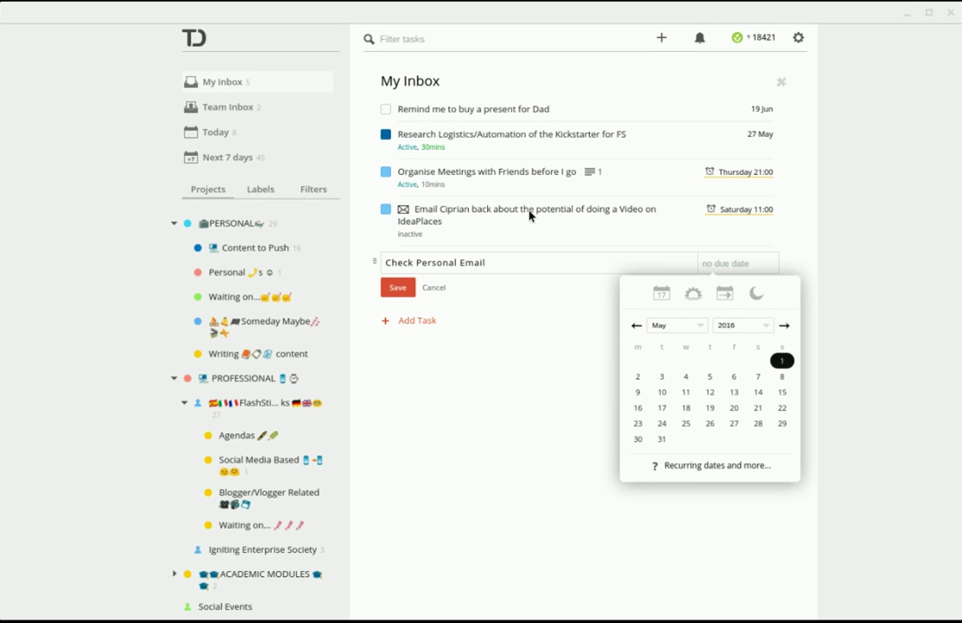
{"action": "key", "text": "Escape"}
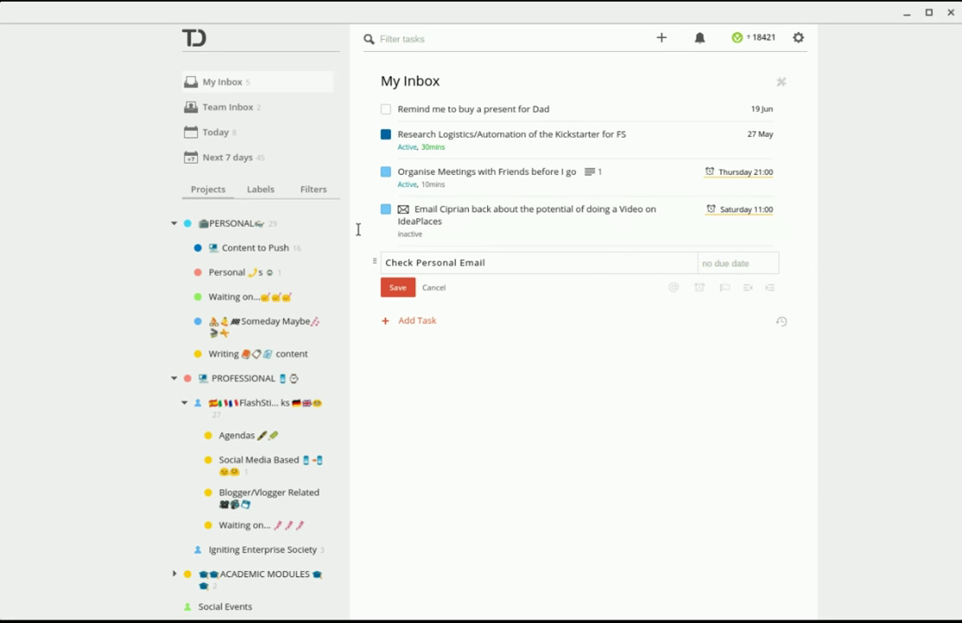
{"action": "key", "text": "ctrl+a"}
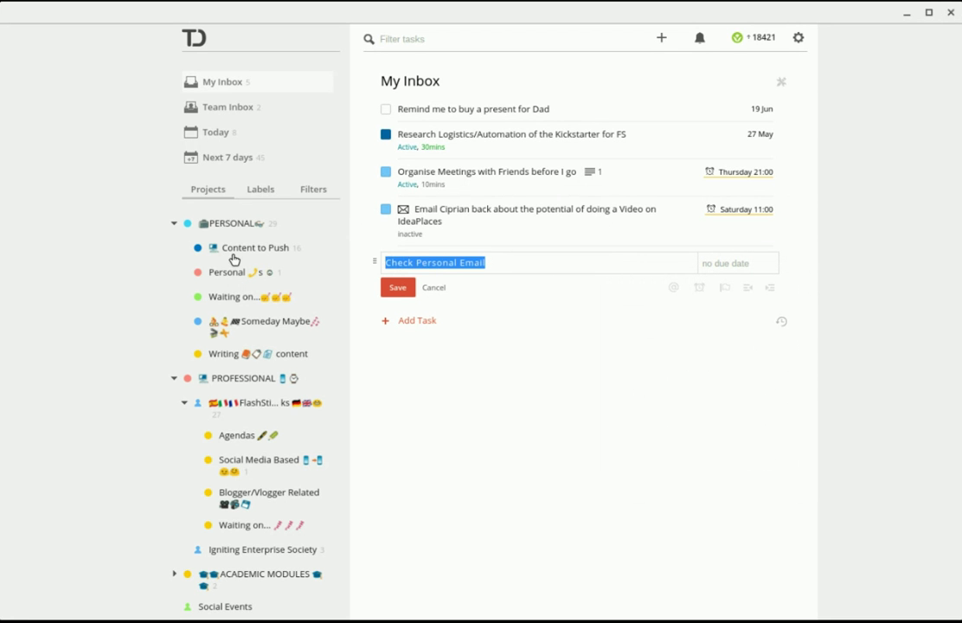
{"action": "type", "text": "Pay Biull"}
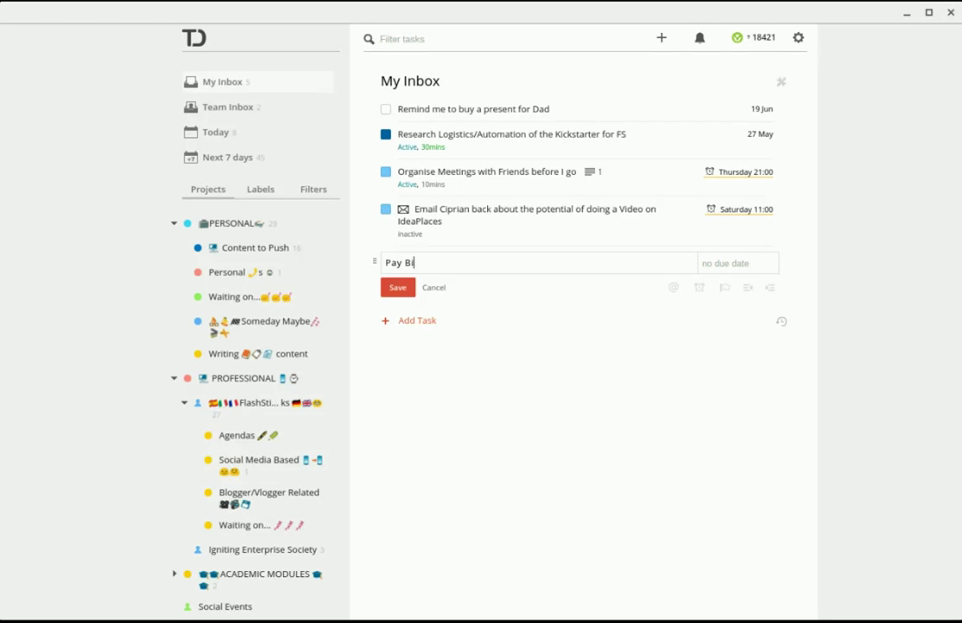
{"action": "key", "text": "BackSpace"}
{"action": "key", "text": "BackSpace"}
{"action": "key", "text": "BackSpace"}
{"action": "type", "text": "ll for Car Insurance"}
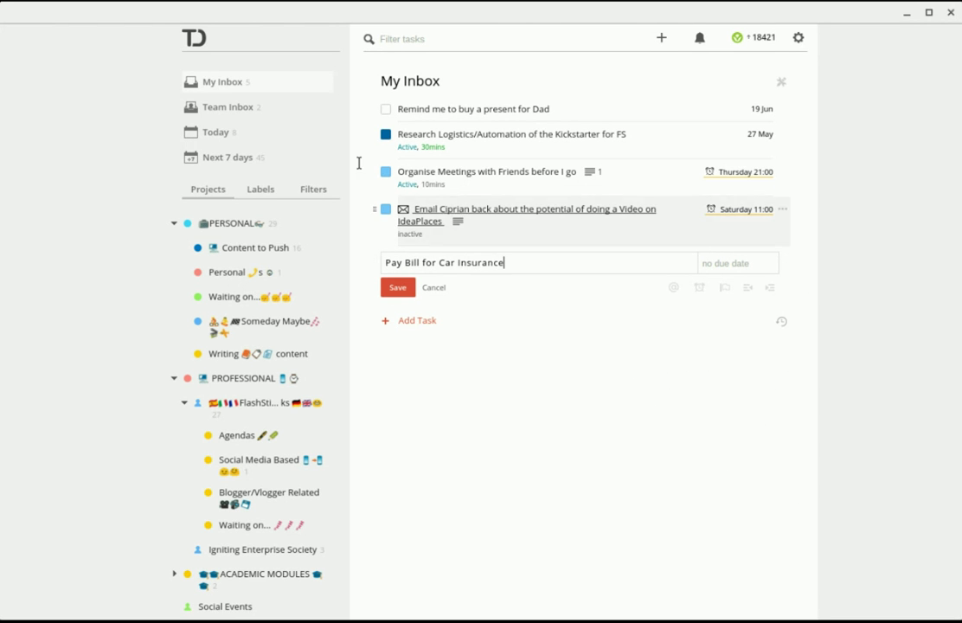
- Set the car insurance task's due date to "every 9 months" and save it
{"action": "key", "text": "Tab"}
{"action": "type", "text": "every "}
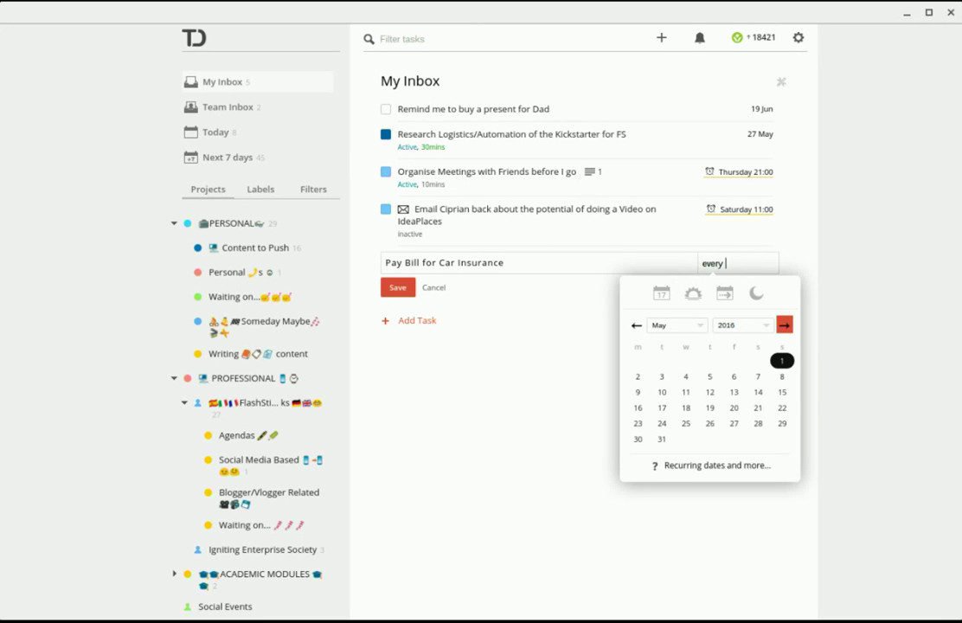
{"action": "type", "text": "9 months"}
{"action": "key", "text": "Return"}
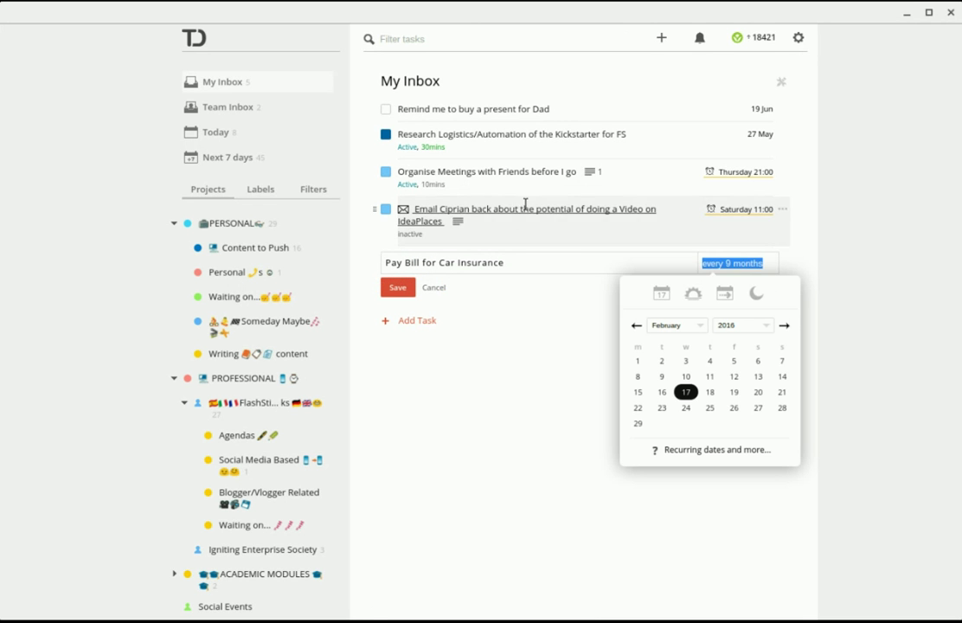
- Remove the due date from the car insurance task, save it and mark it as completed
{"action": "key", "text": "BackSpace"}
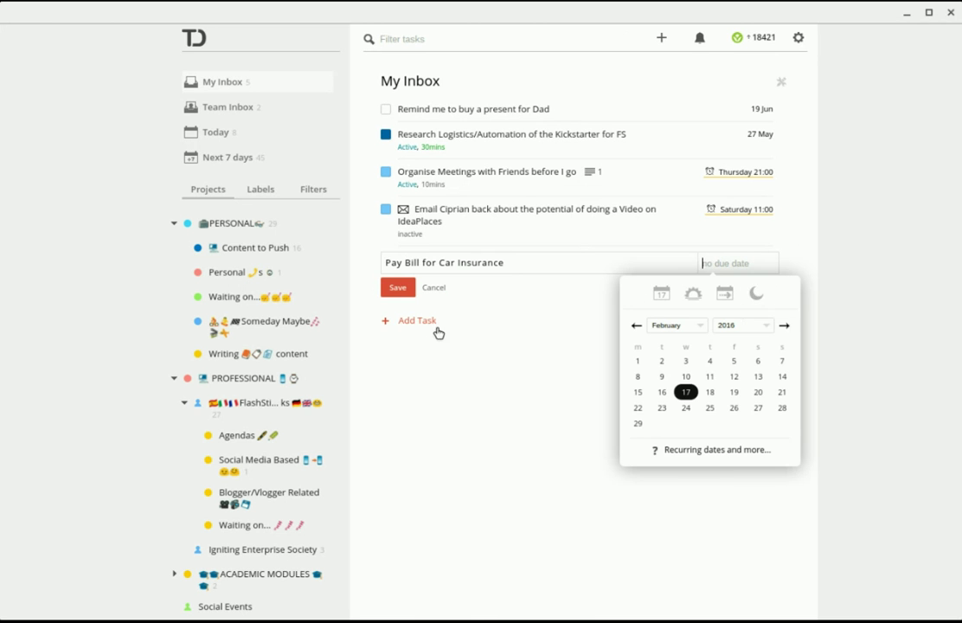
{"action": "key", "text": "Return"}
{"action": "key", "text": "e"}
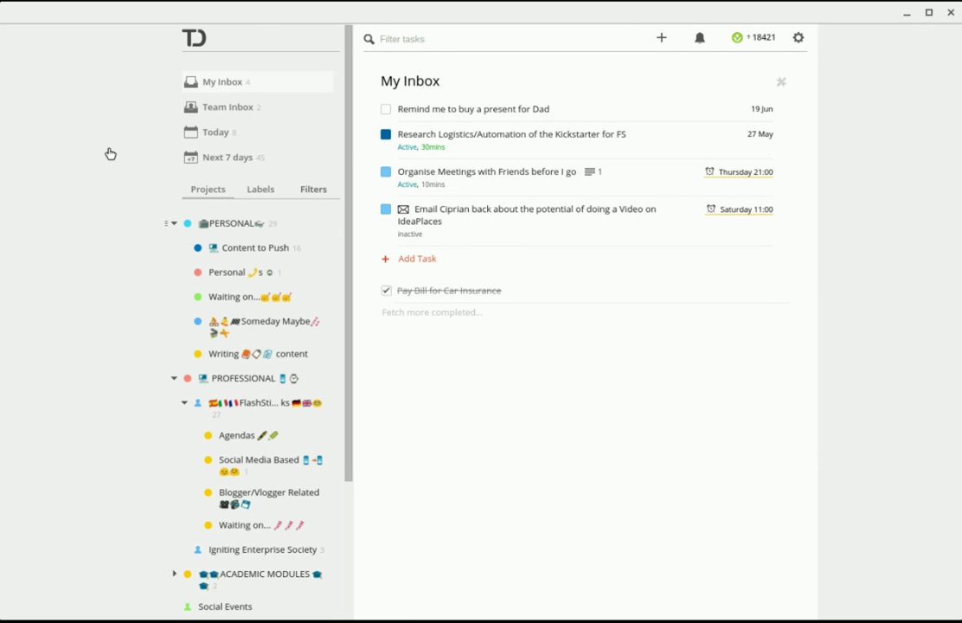
- Examine the tasks scheduled for the next 7 days, looking over the recurring ones through Saturday
{"action": "left_click", "coordinate": [212, 154]}
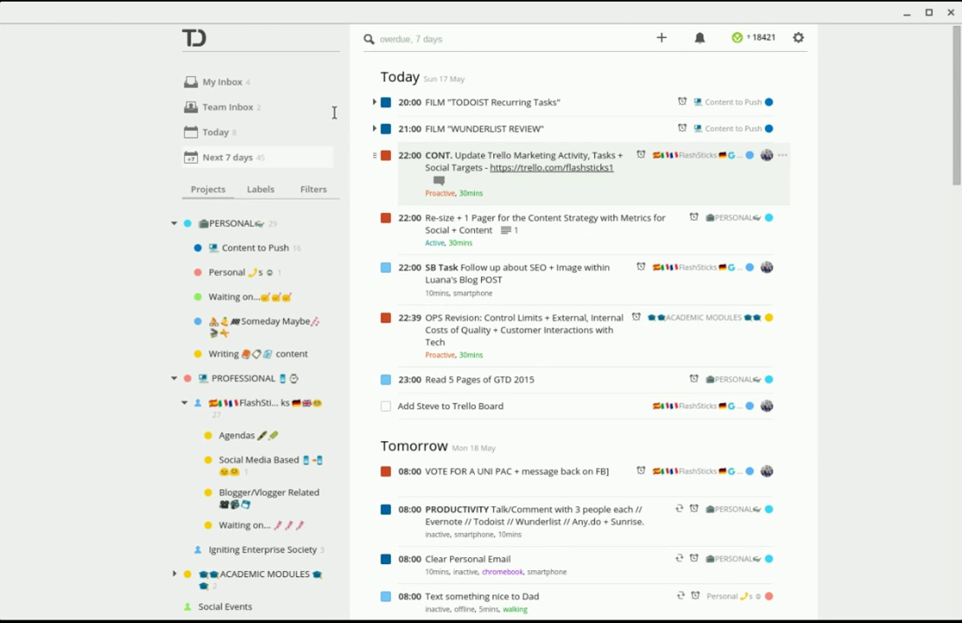
{"action": "scroll", "coordinate": [348, 112], "scroll_direction": "down", "scroll_amount": 6}
{"action": "scroll", "coordinate": [393, 163], "scroll_direction": "up", "scroll_amount": 1}
{"action": "scroll", "coordinate": [393, 163], "scroll_direction": "up", "scroll_amount": 1}
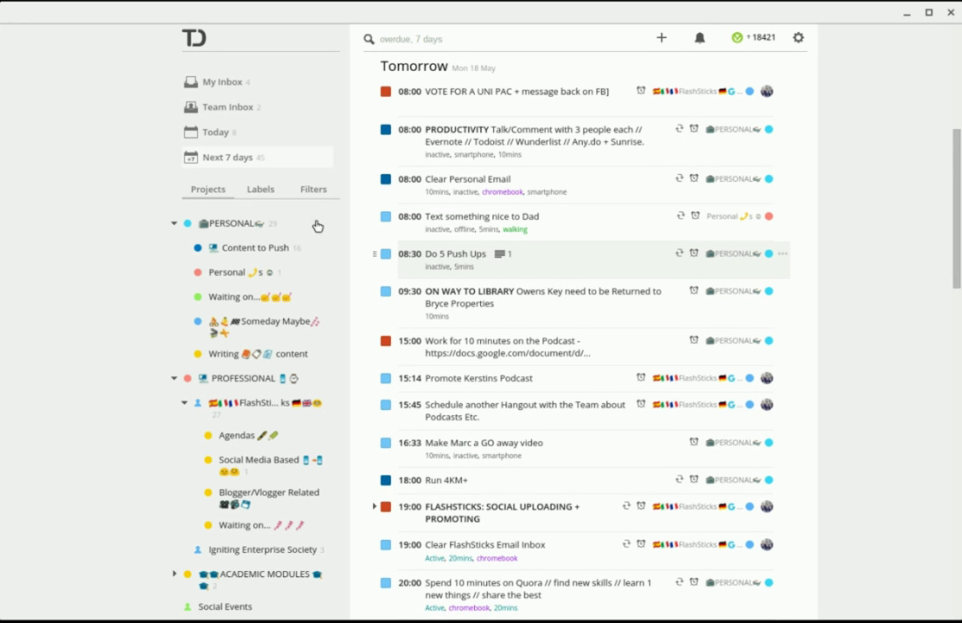
{"action": "key", "text": "Up"}
{"action": "scroll", "coordinate": [285, 173], "scroll_direction": "down", "scroll_amount": 3}
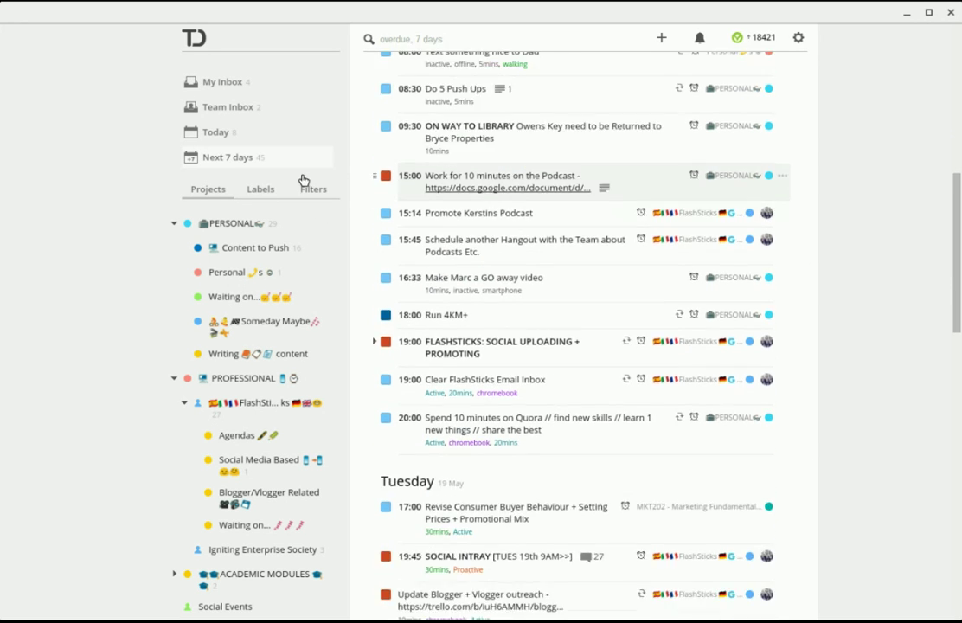
{"action": "scroll", "coordinate": [307, 183], "scroll_direction": "down", "scroll_amount": 12}
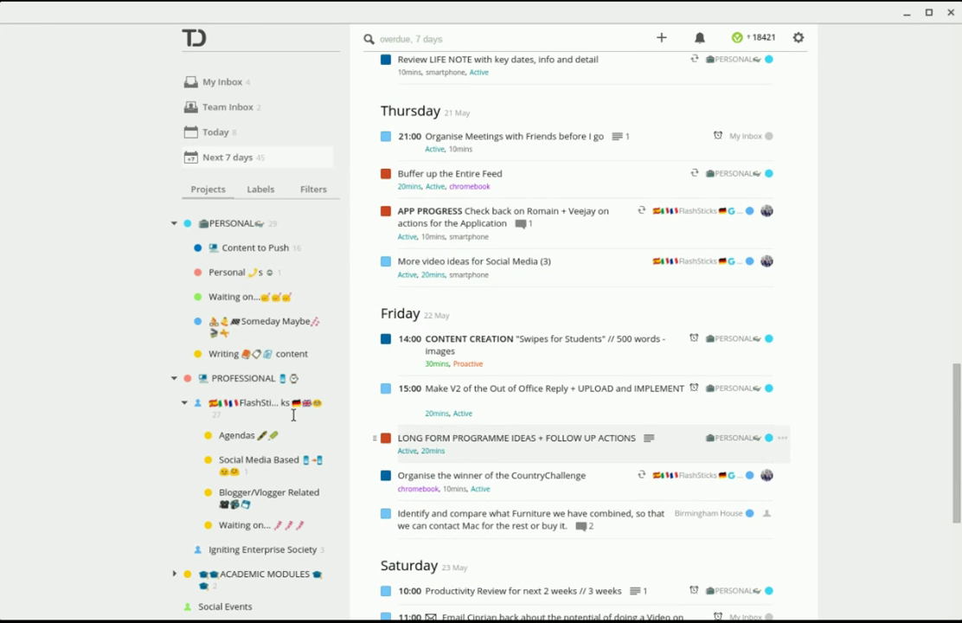
{"action": "scroll", "coordinate": [285, 441], "scroll_direction": "down", "scroll_amount": 1}
{"action": "scroll", "coordinate": [316, 416], "scroll_direction": "down", "scroll_amount": 6}
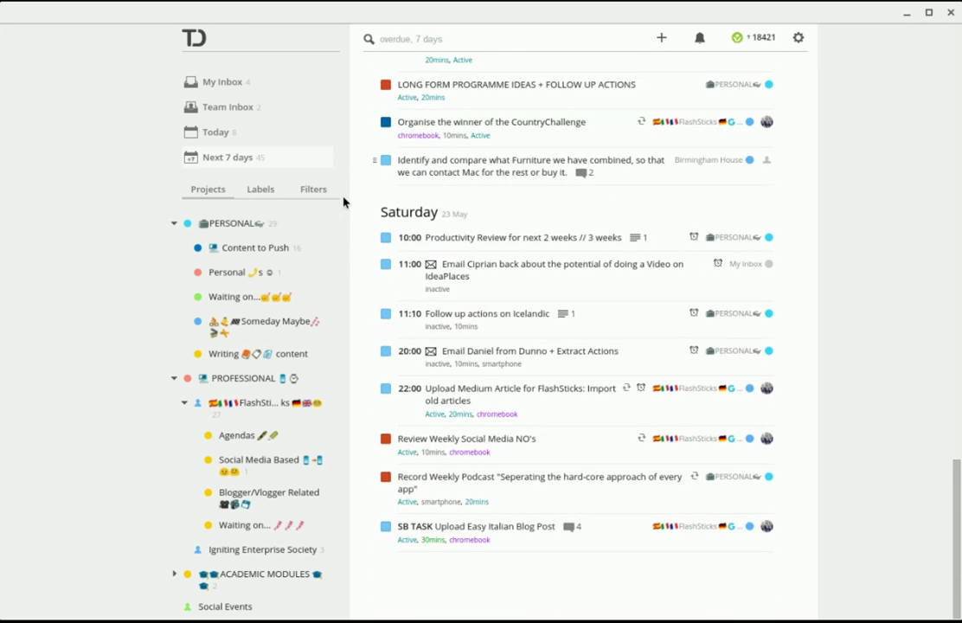
{"action": "scroll", "coordinate": [371, 289], "scroll_direction": "up", "scroll_amount": 15}
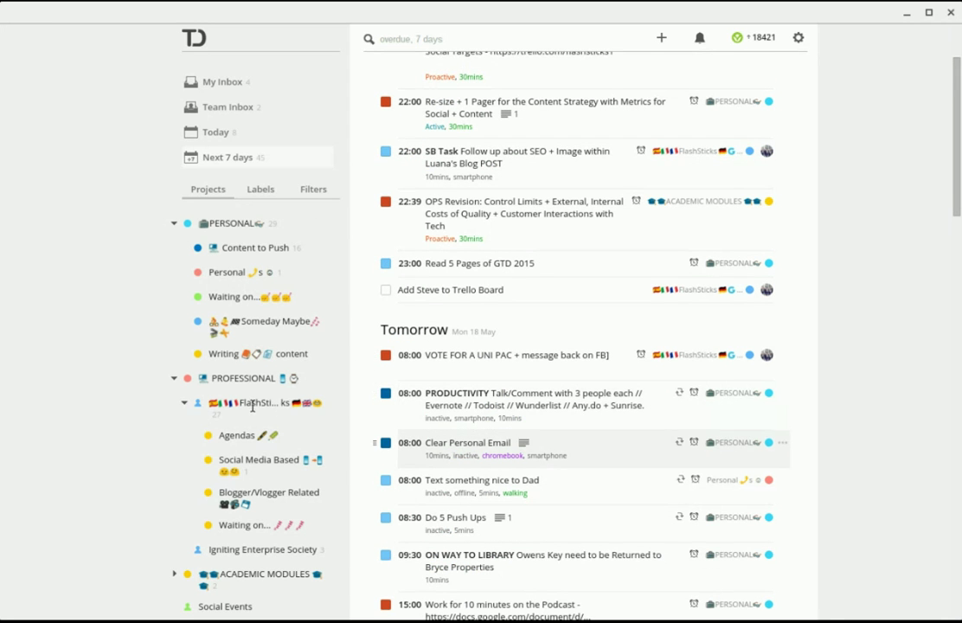
{"action": "scroll", "coordinate": [294, 337], "scroll_direction": "up", "scroll_amount": 3}
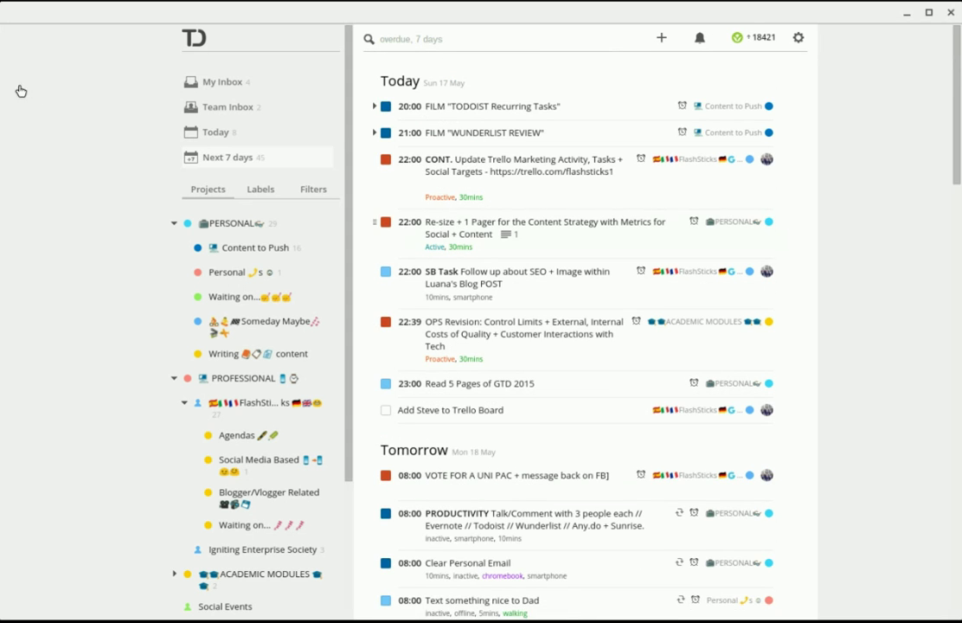
- Return to the My Inbox task list
{"action": "key", "text": "g"}
{"action": "key", "text": "t"}
{"action": "key", "text": "g"}
{"action": "key", "text": "e"}
{"action": "key", "text": "g"}
{"action": "key", "text": "i"}
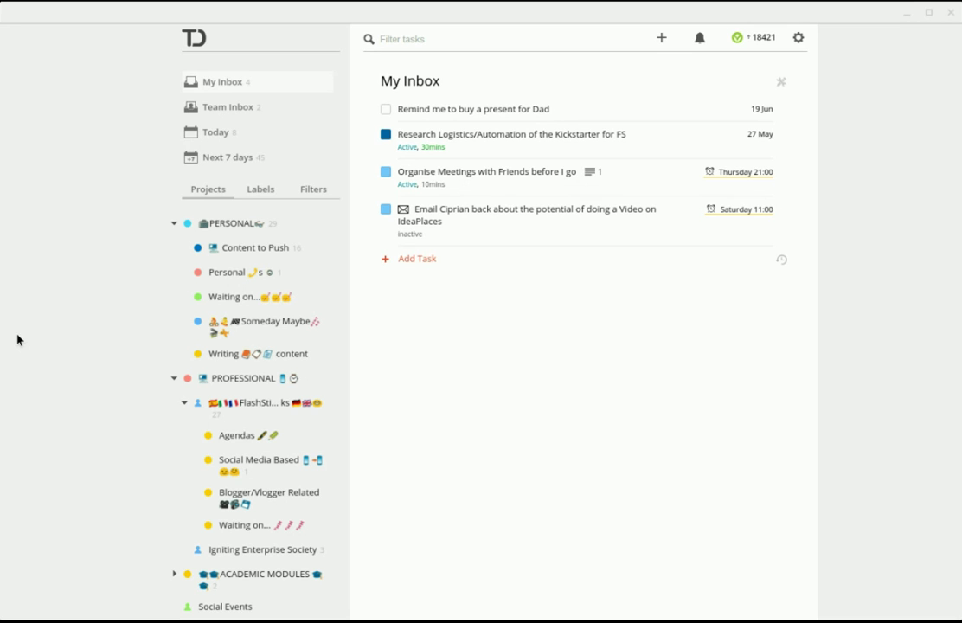
{"action": "left_click", "coordinate": [440, 269]}
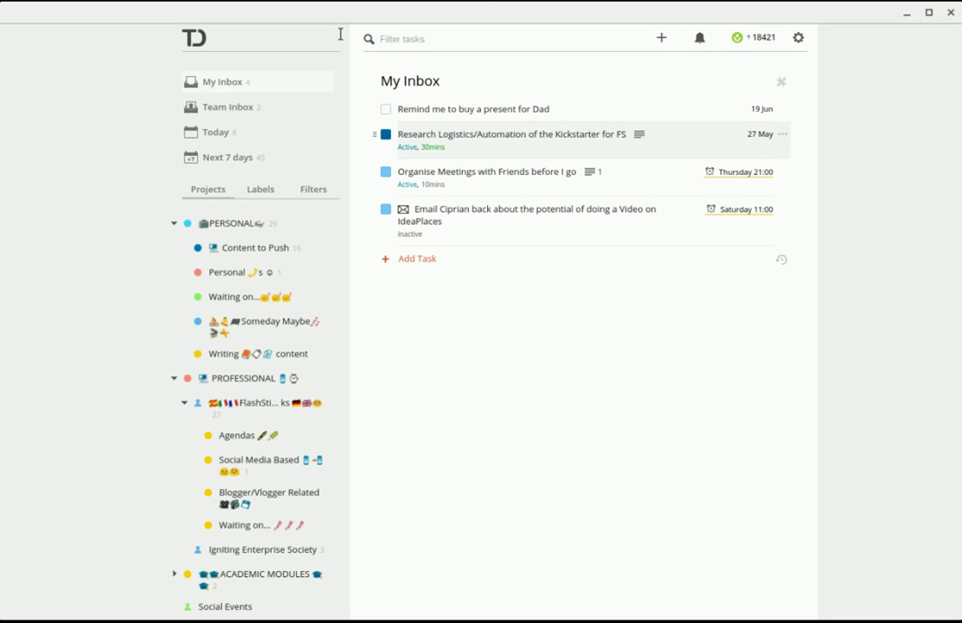